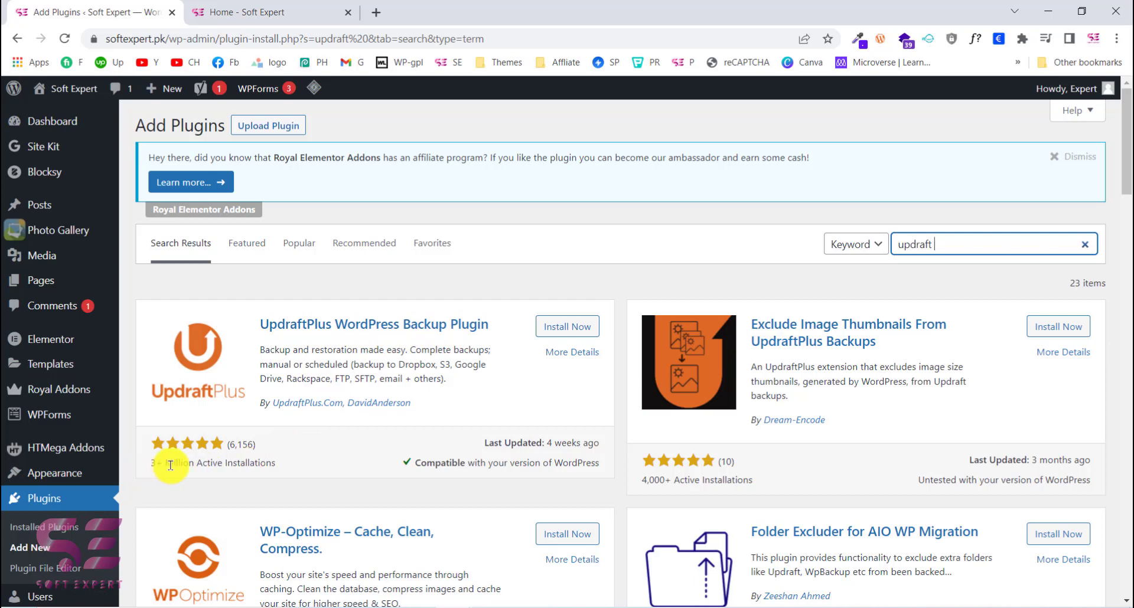
# Install and activate the UpdraftPlus WordPress Backup Plugin from the plugin search results
pyautogui.click(579, 334)
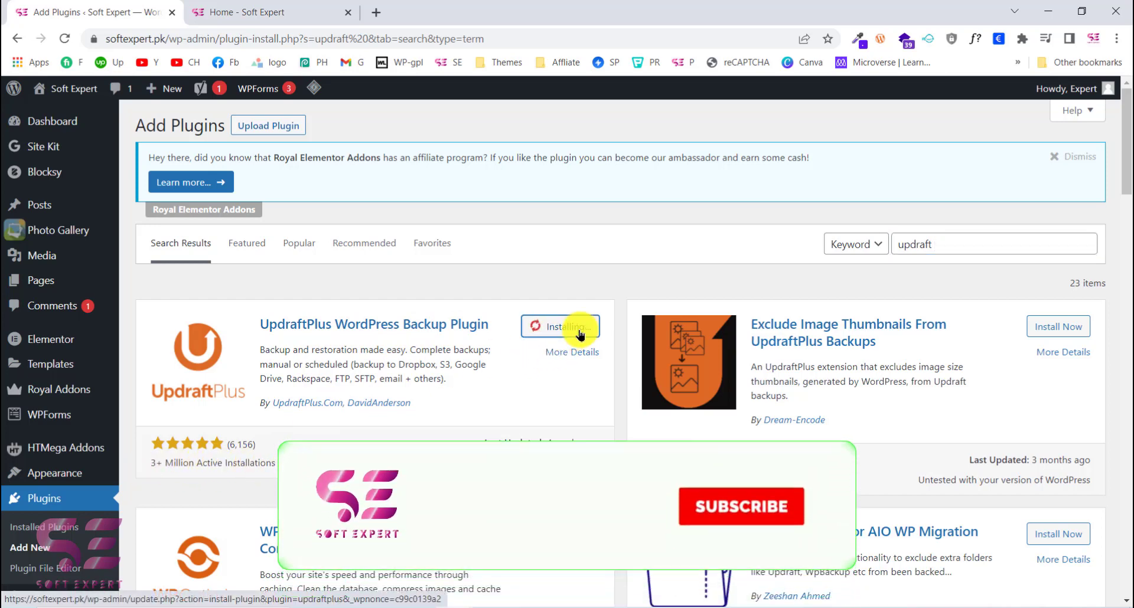
pyautogui.click(585, 331)
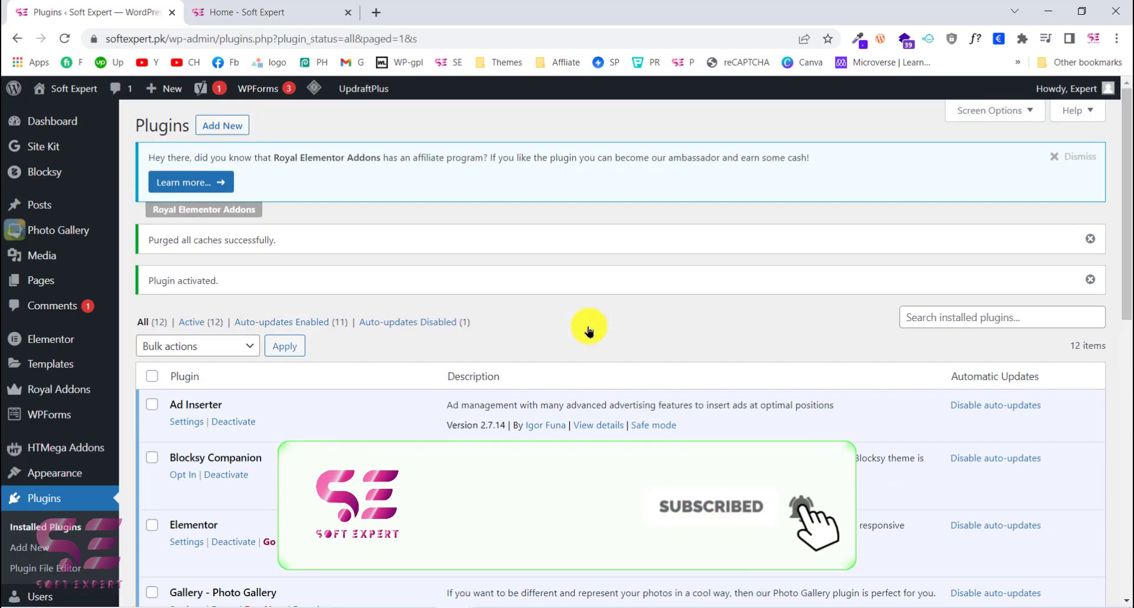
# Open the UpdraftPlus backup settings and choose Google Drive as the remote storage
pyautogui.scroll(-10, 355, 405)
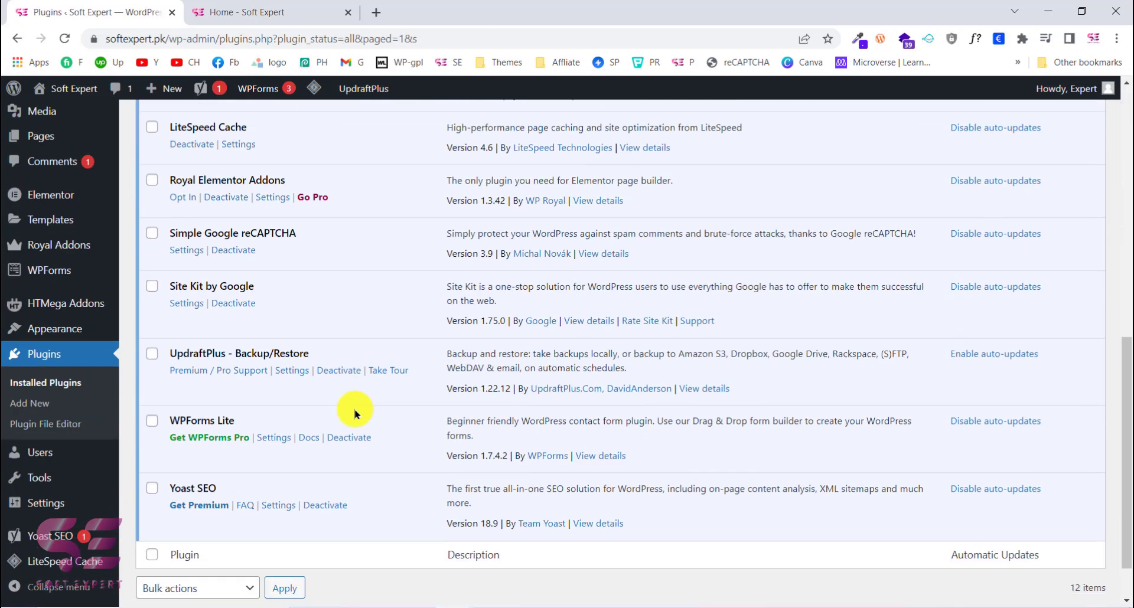
pyautogui.scroll(-1, 354, 413)
pyautogui.moveTo(75, 499)
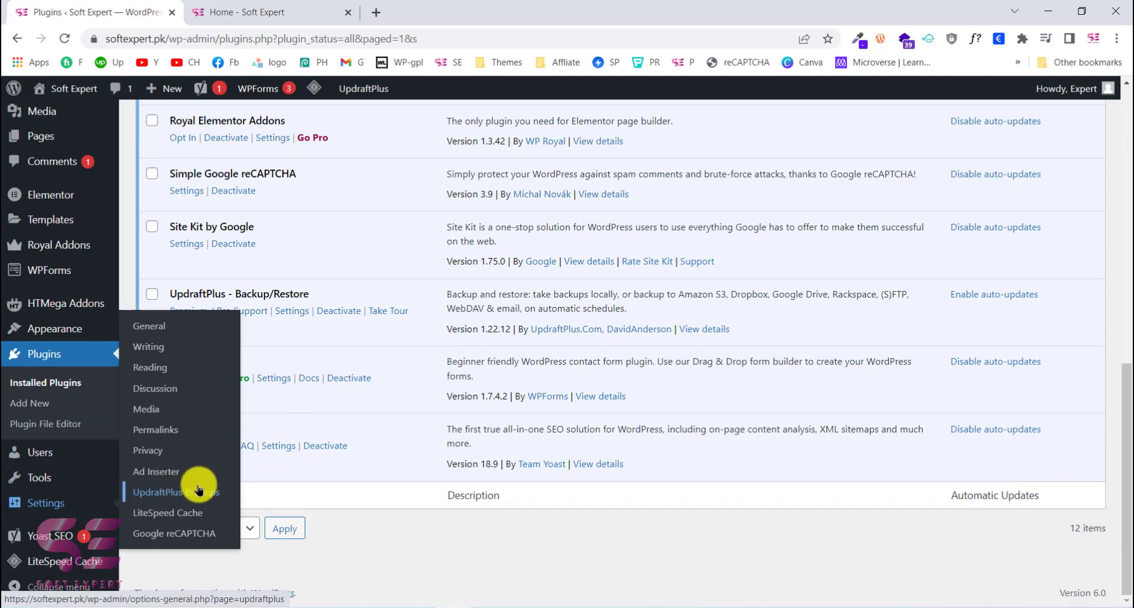
pyautogui.click(182, 496)
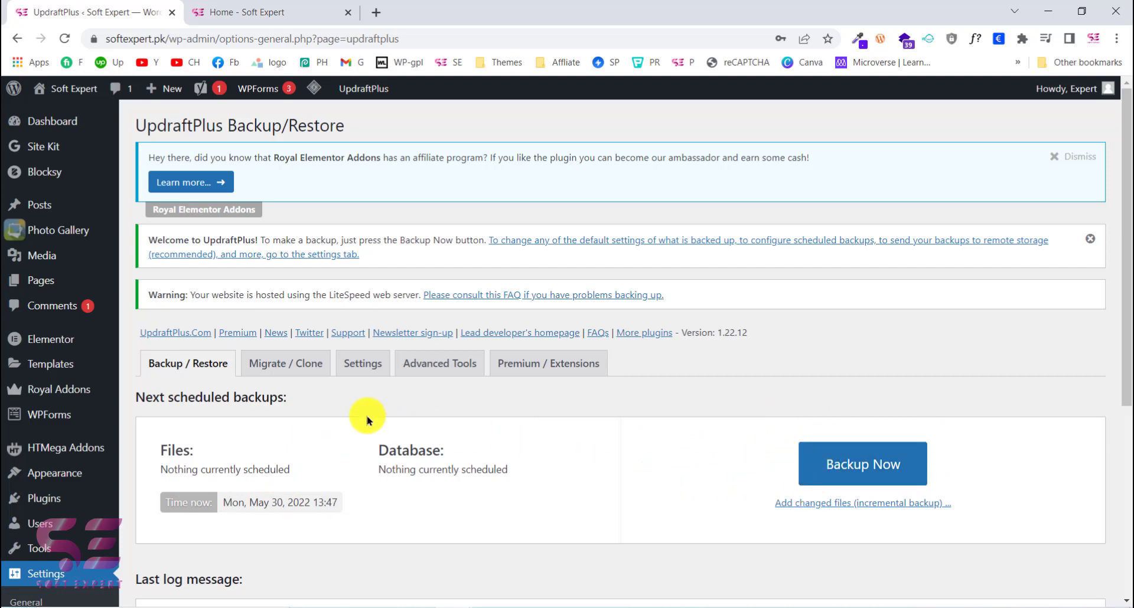
pyautogui.click(356, 372)
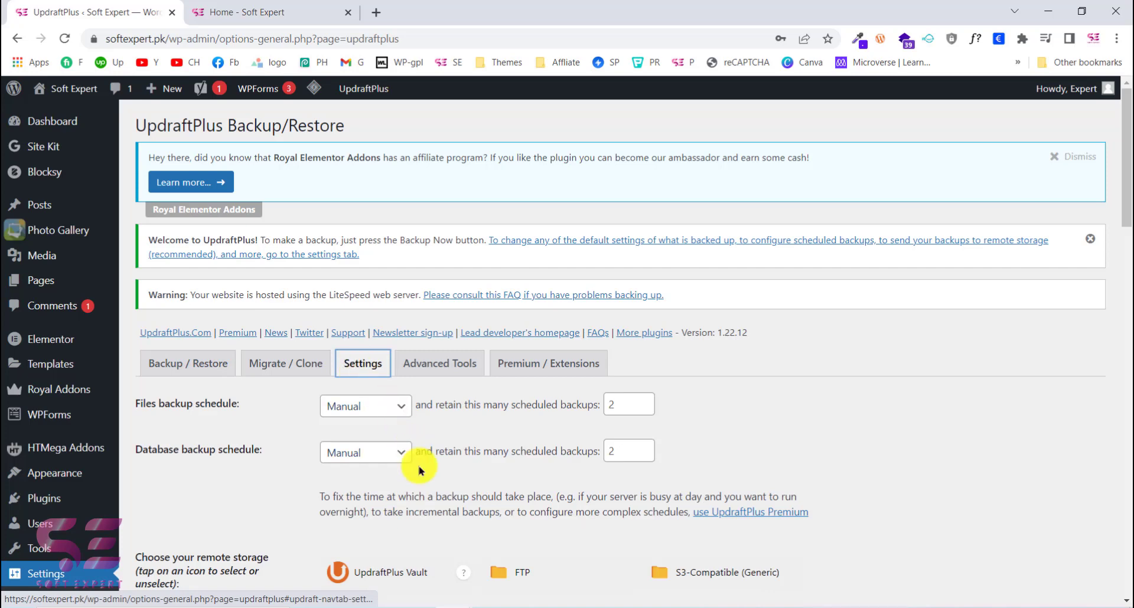
pyautogui.scroll(-5, 417, 466)
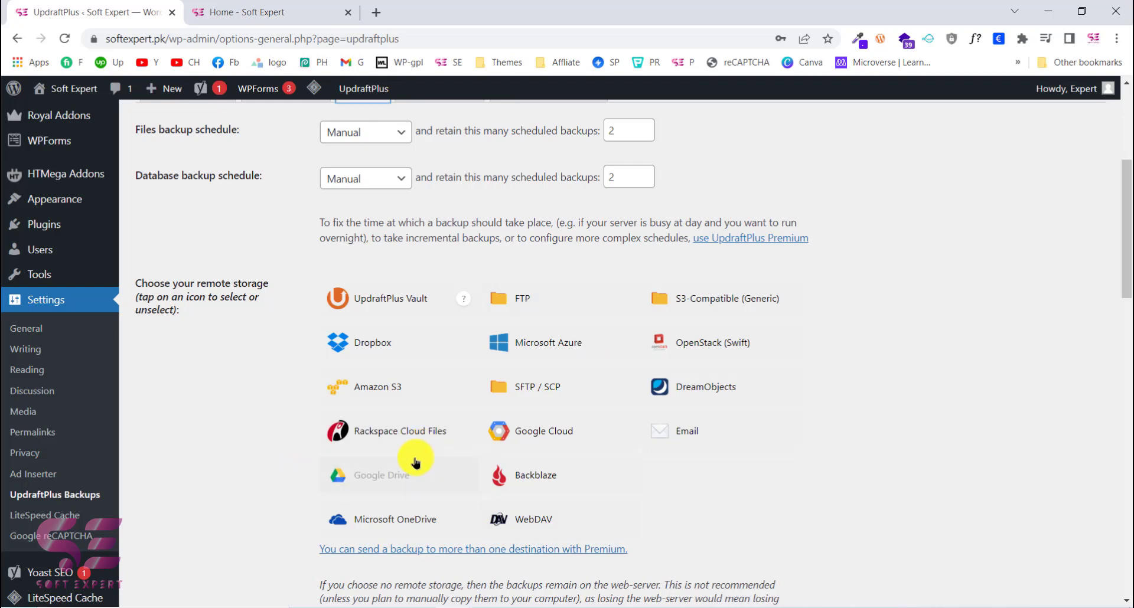
pyautogui.click(402, 478)
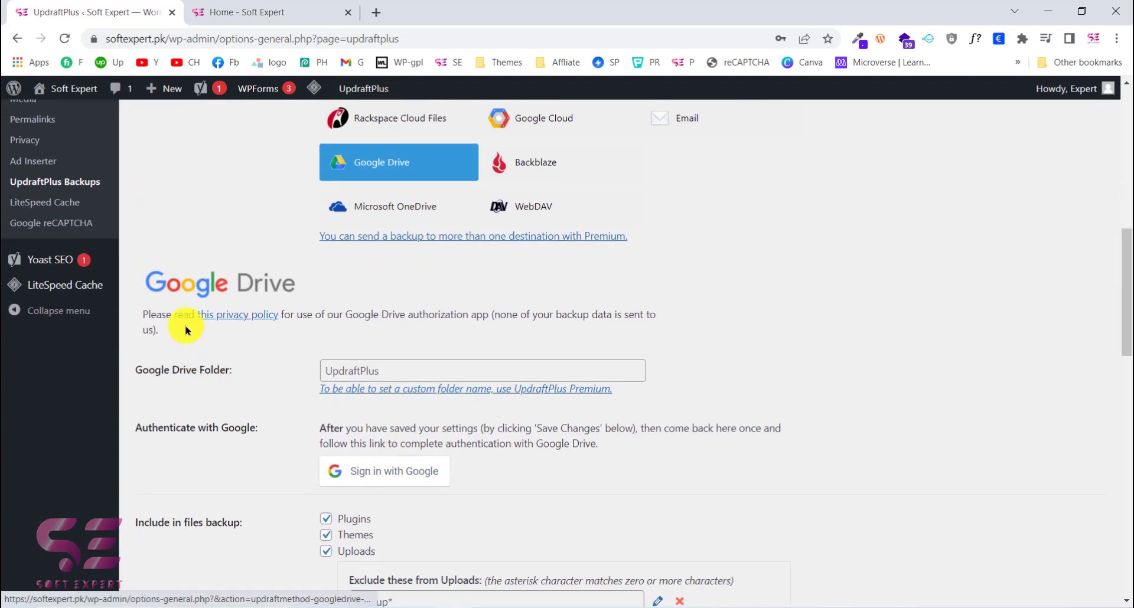
# Authenticate with Google without saving the page, choosing the Google account and allowing UpdraftPlus access to its Drive files
pyautogui.scroll(-2, 436, 528)
pyautogui.scroll(2, 434, 528)
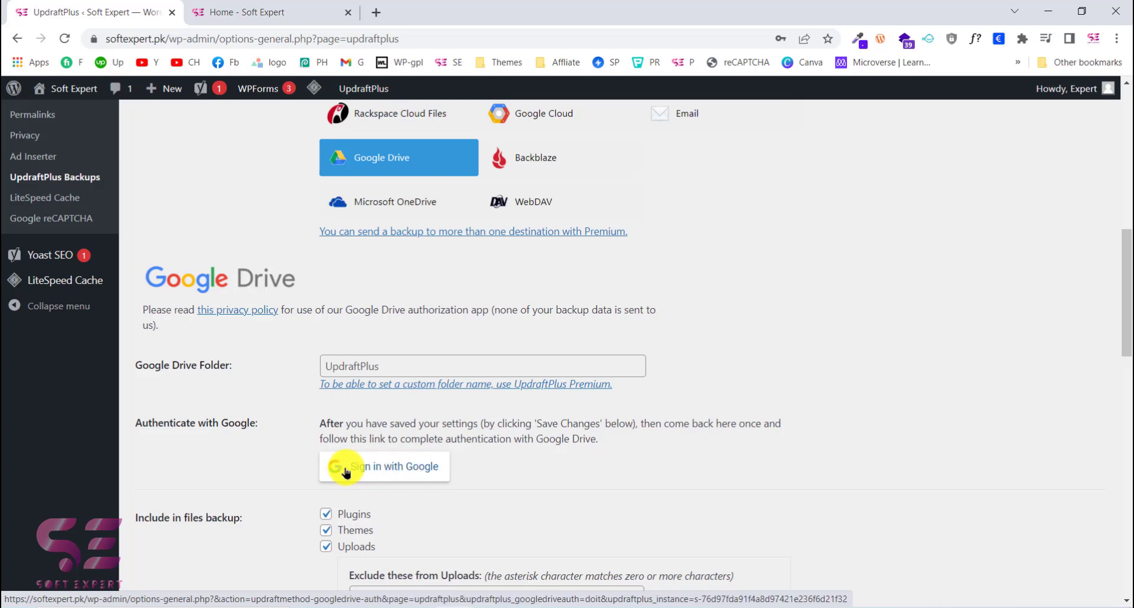
pyautogui.click(406, 470)
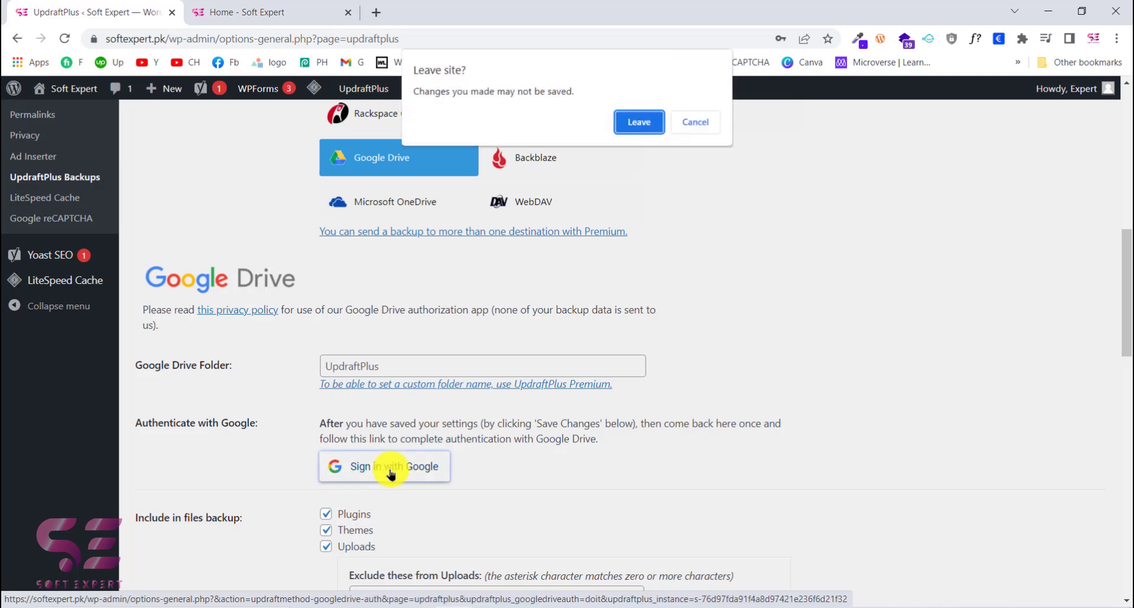
pyautogui.click(640, 121)
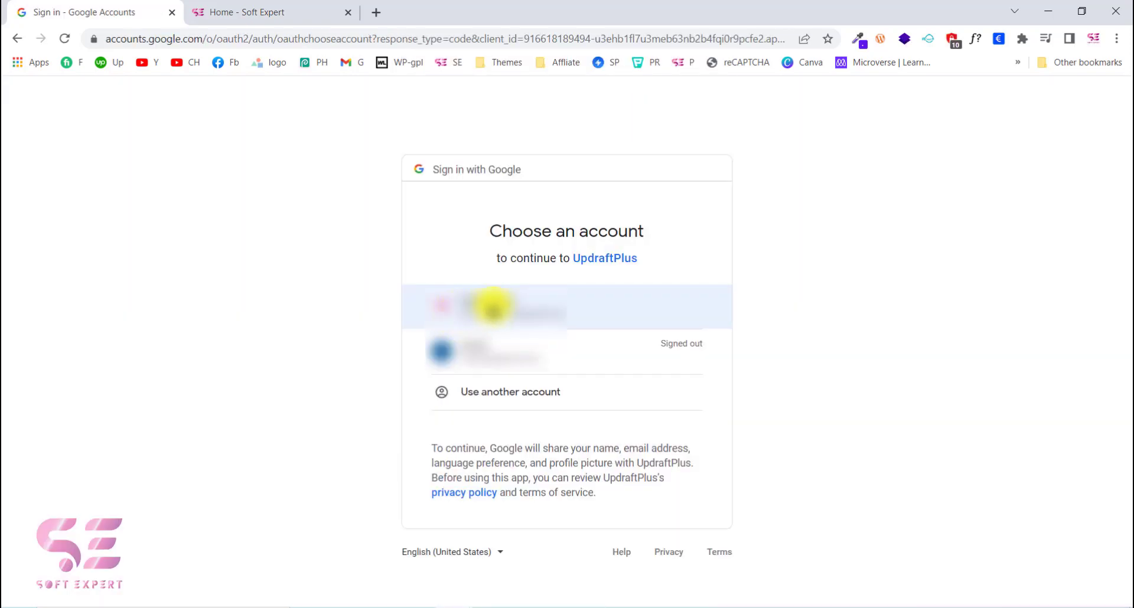
pyautogui.click(549, 304)
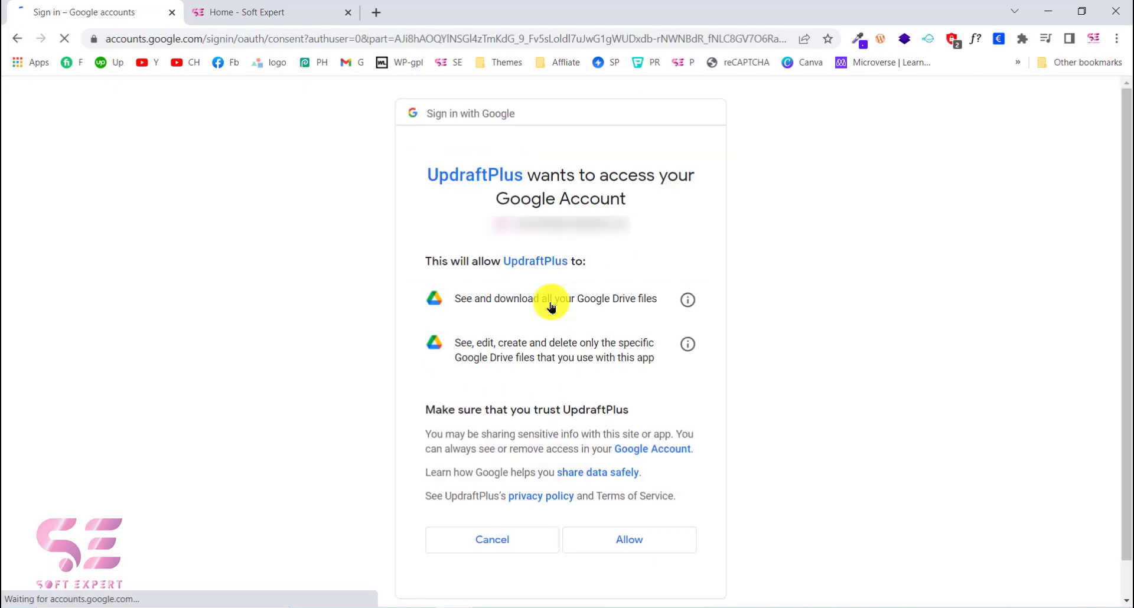
pyautogui.click(615, 547)
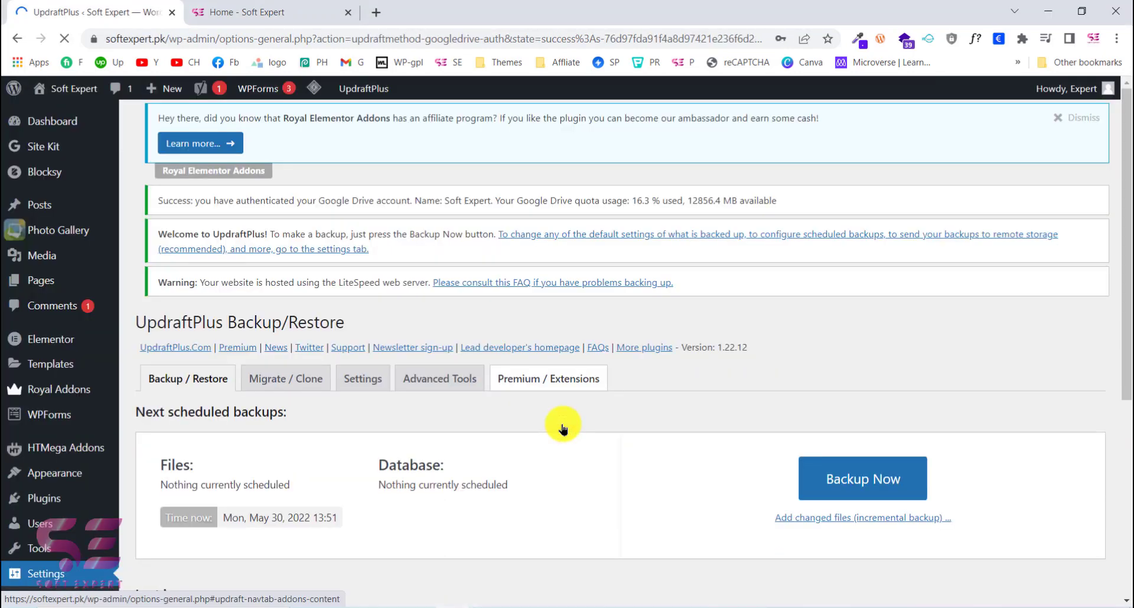
# Take a new UpdraftPlus backup of the site that includes both the database and the files
pyautogui.scroll(-3, 517, 497)
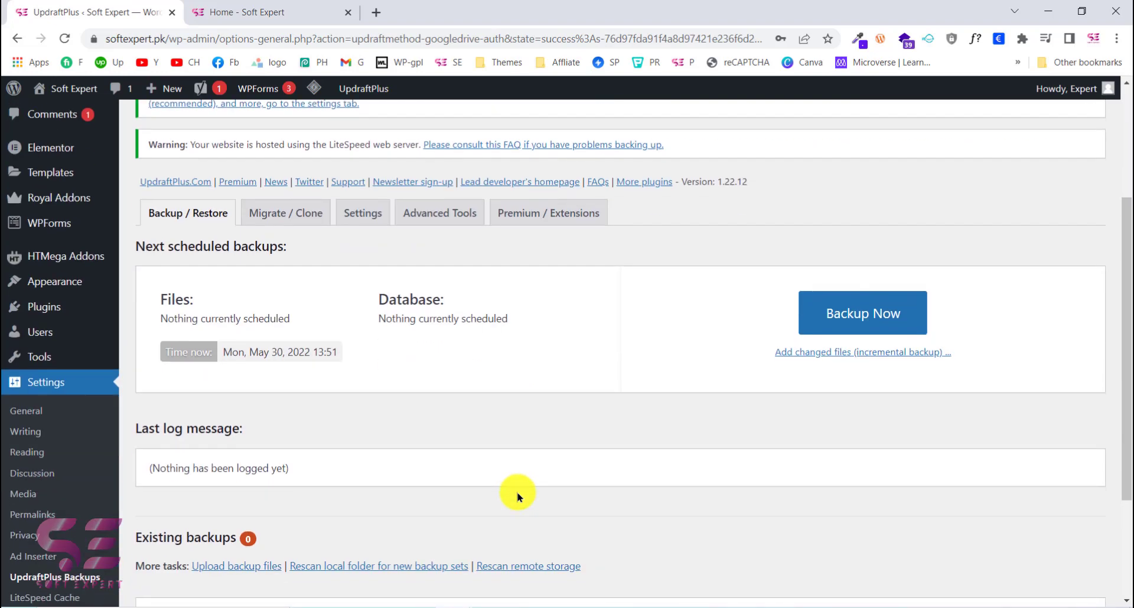
pyautogui.scroll(1, 517, 497)
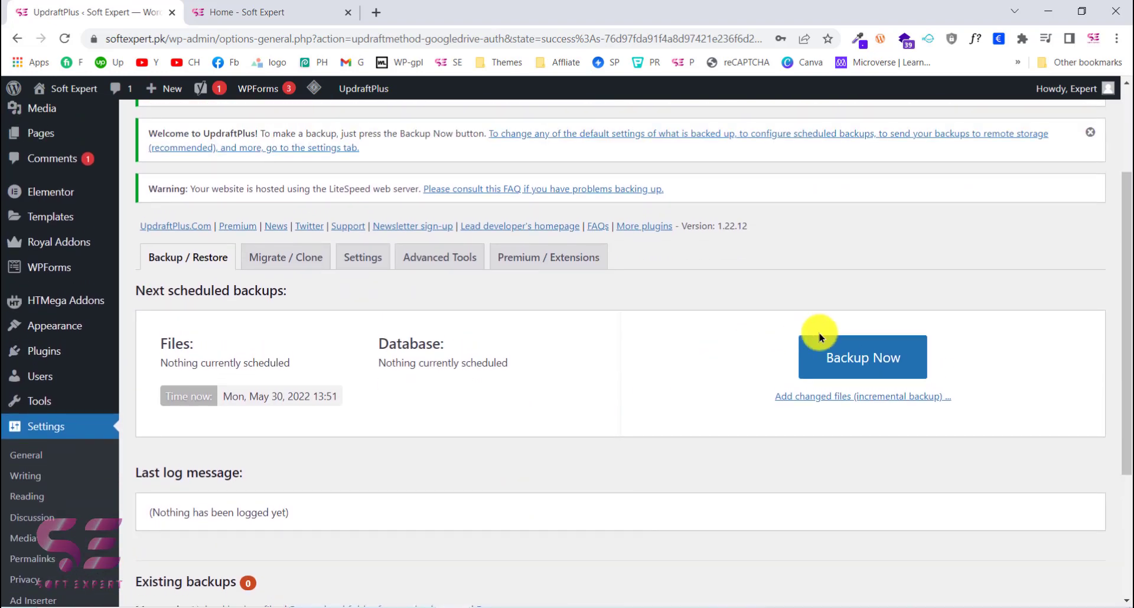
pyautogui.click(867, 367)
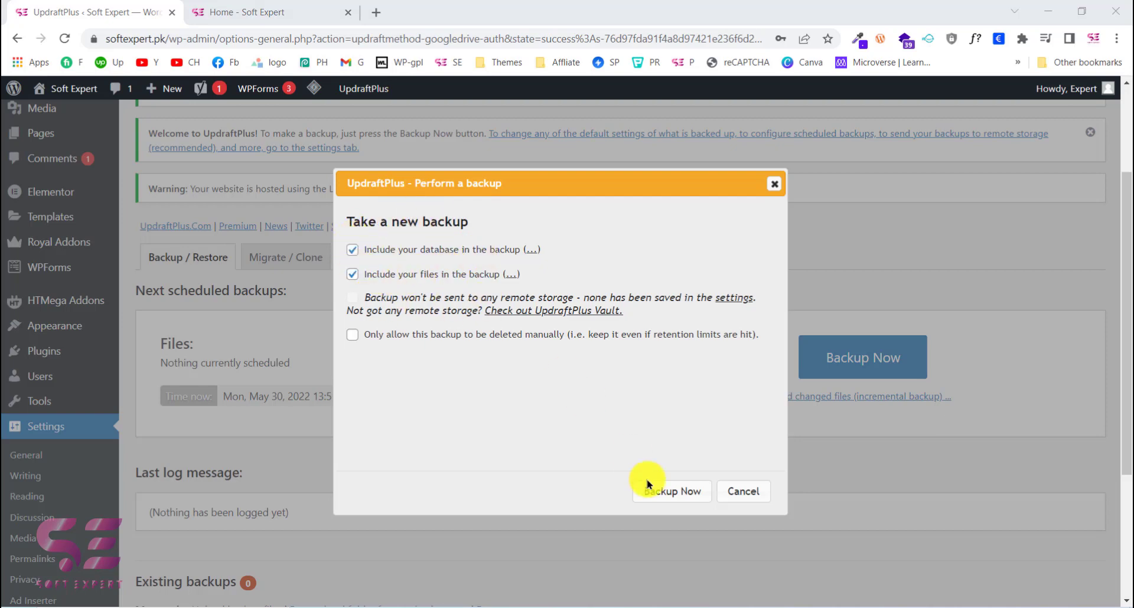
pyautogui.click(673, 491)
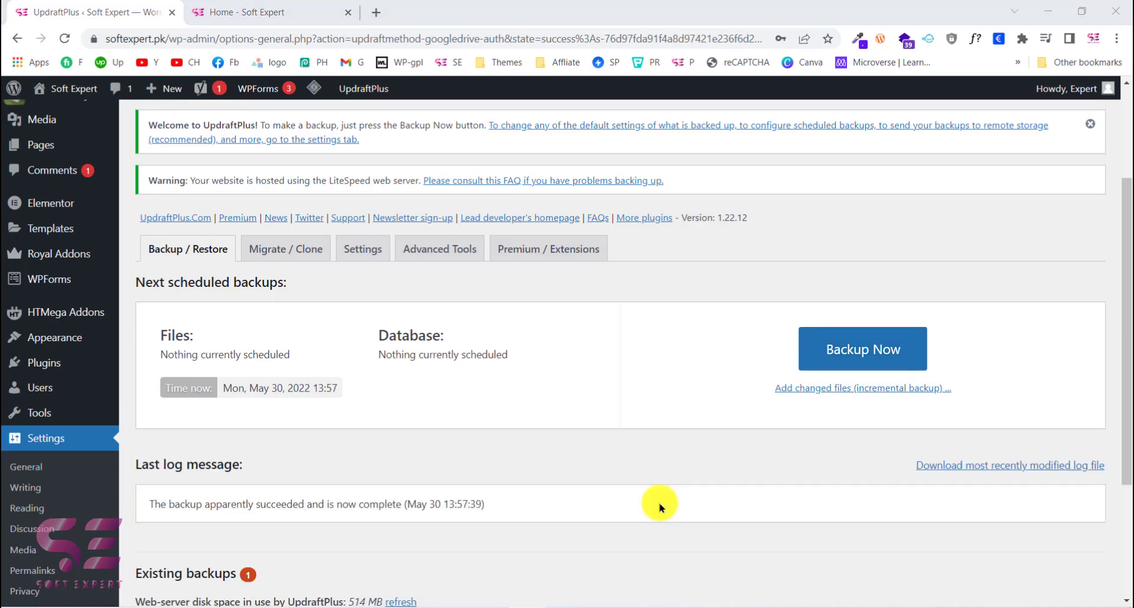
pyautogui.scroll(-3, 659, 507)
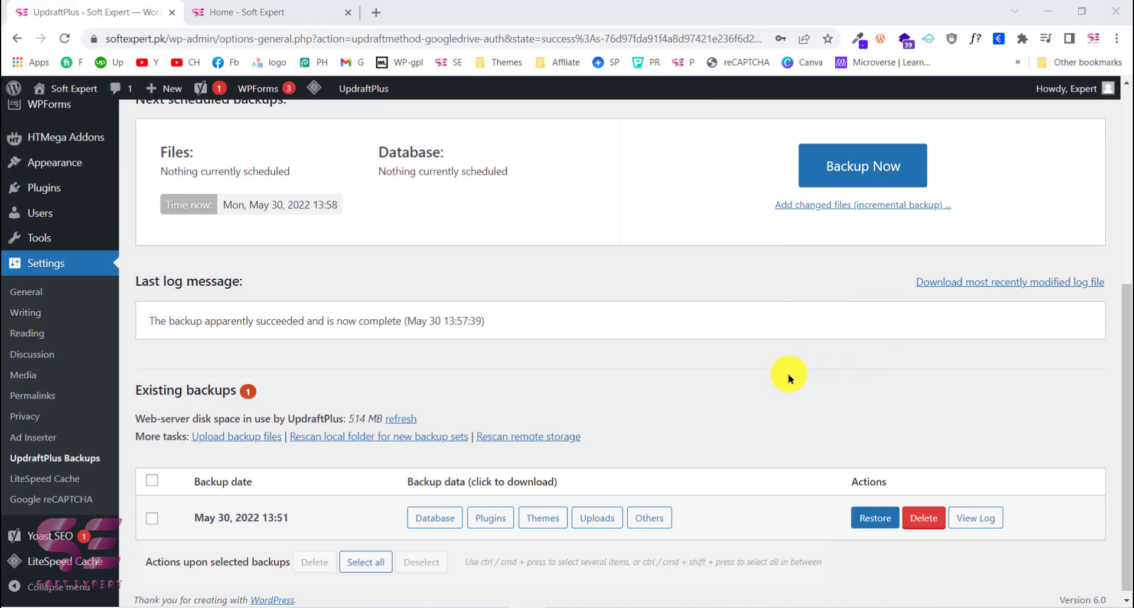
# Set both the files backup schedule and the database backup schedule to Weekly in the UpdraftPlus settings
pyautogui.scroll(5, 789, 378)
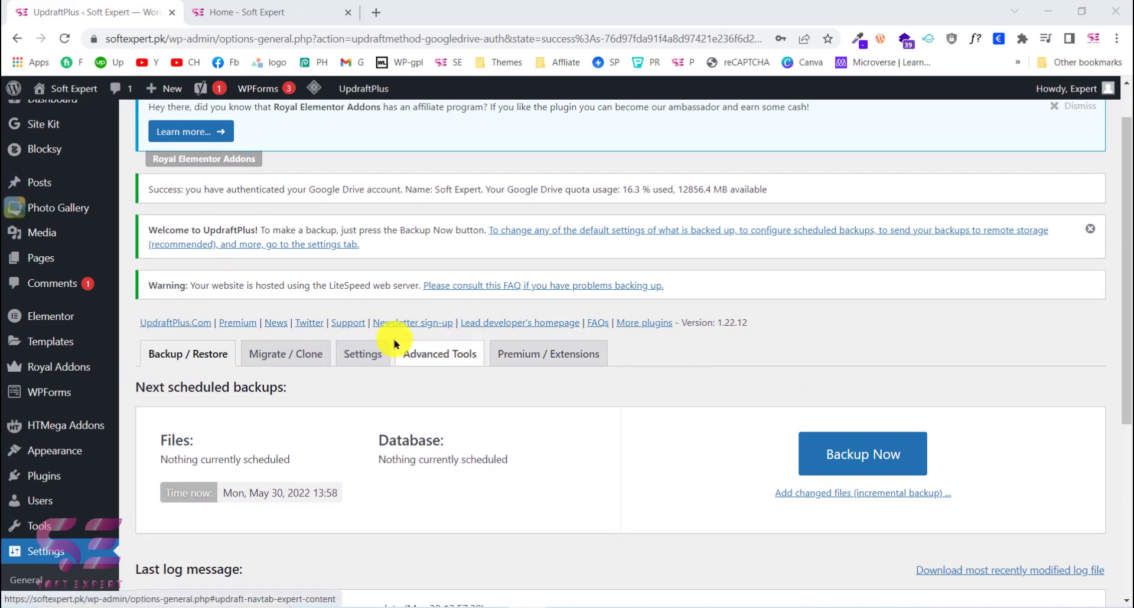
pyautogui.click(363, 355)
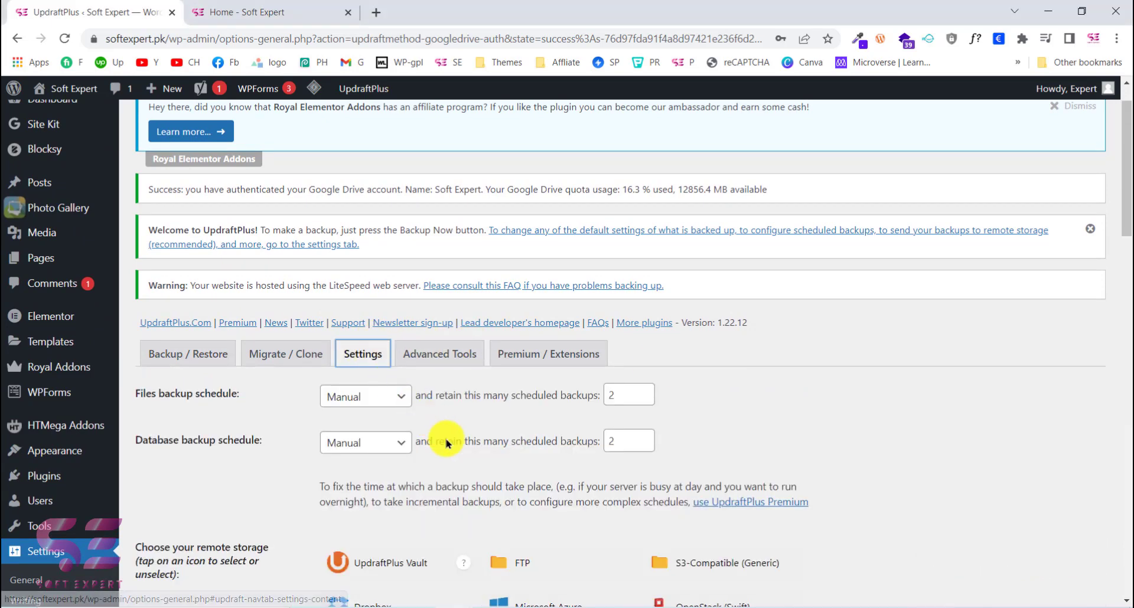
pyautogui.scroll(-1, 449, 442)
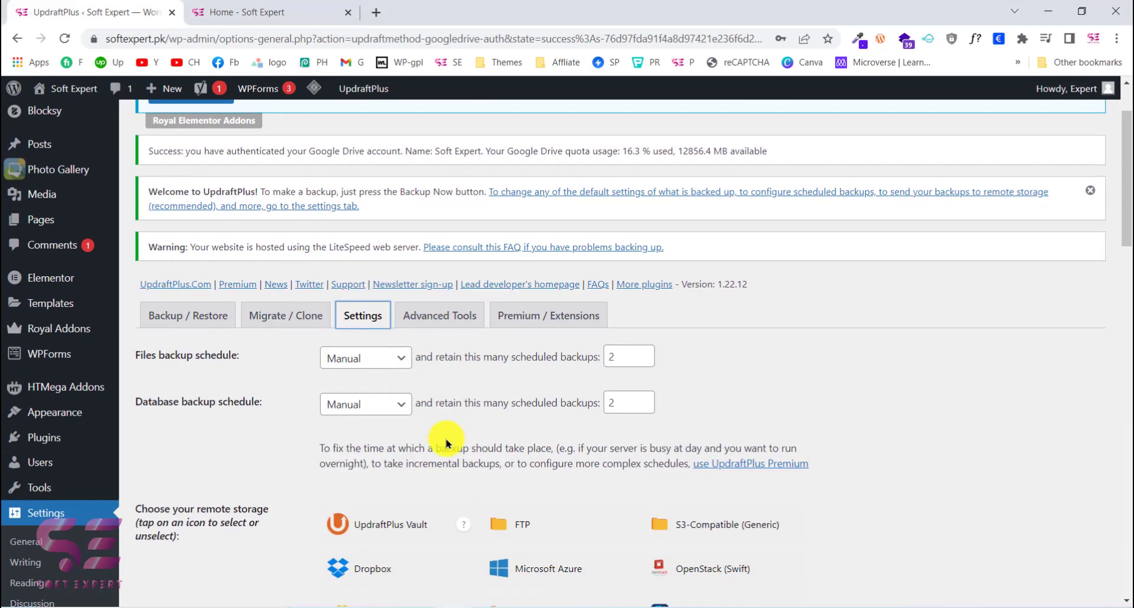
pyautogui.click(356, 362)
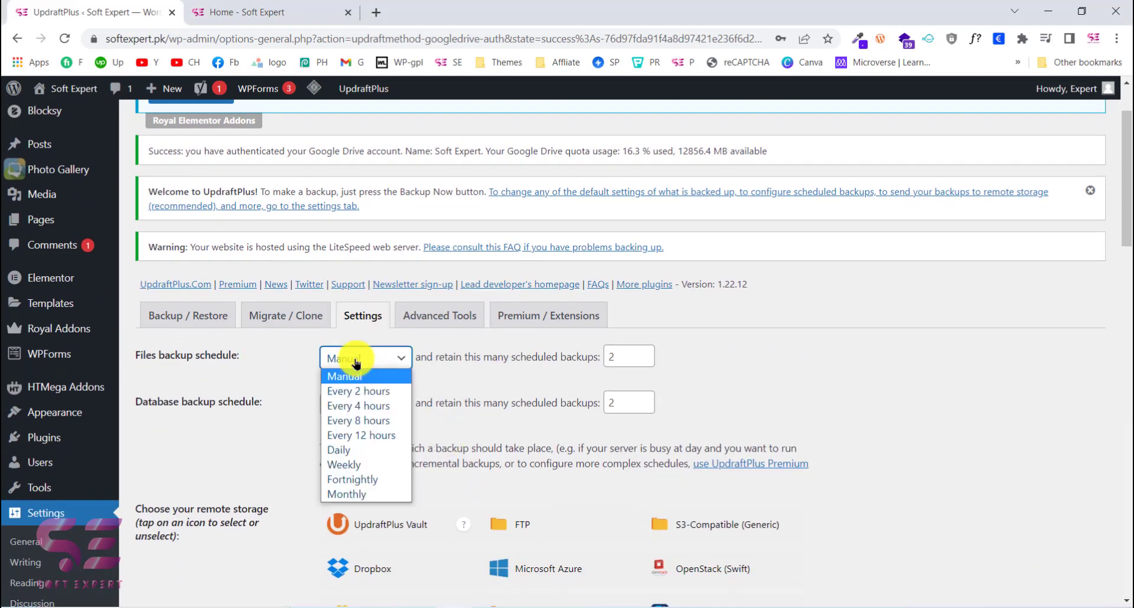
pyautogui.click(352, 466)
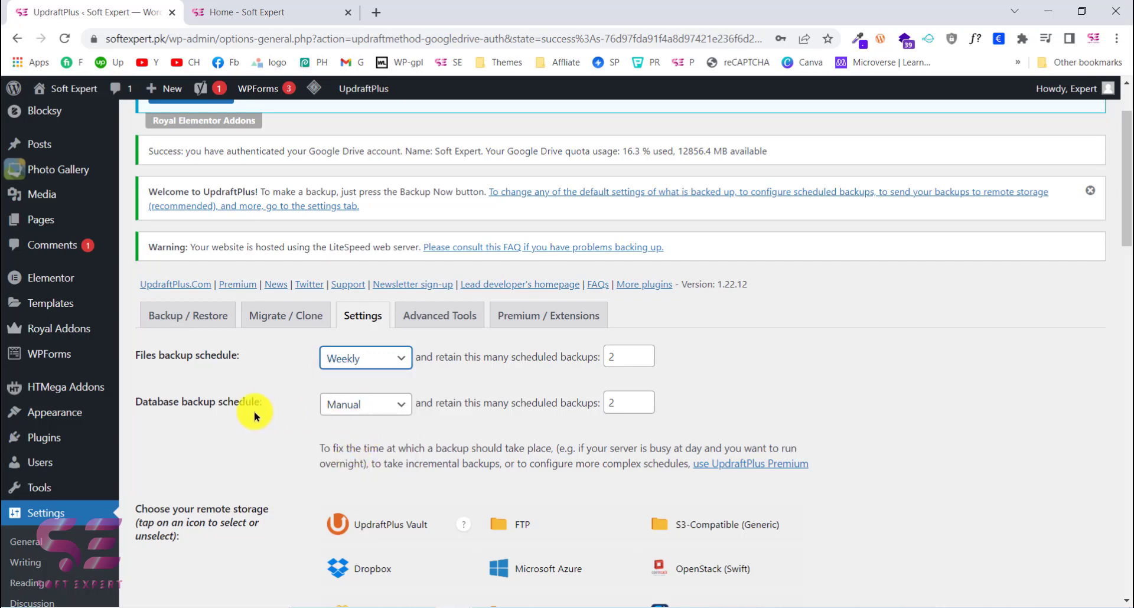
pyautogui.click(365, 413)
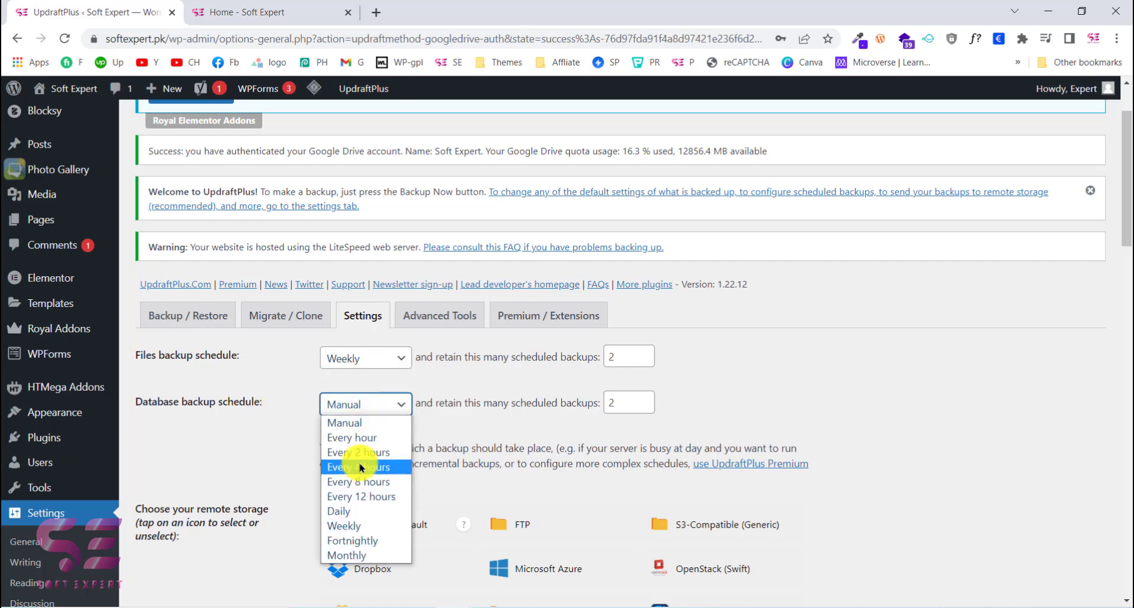
pyautogui.click(358, 526)
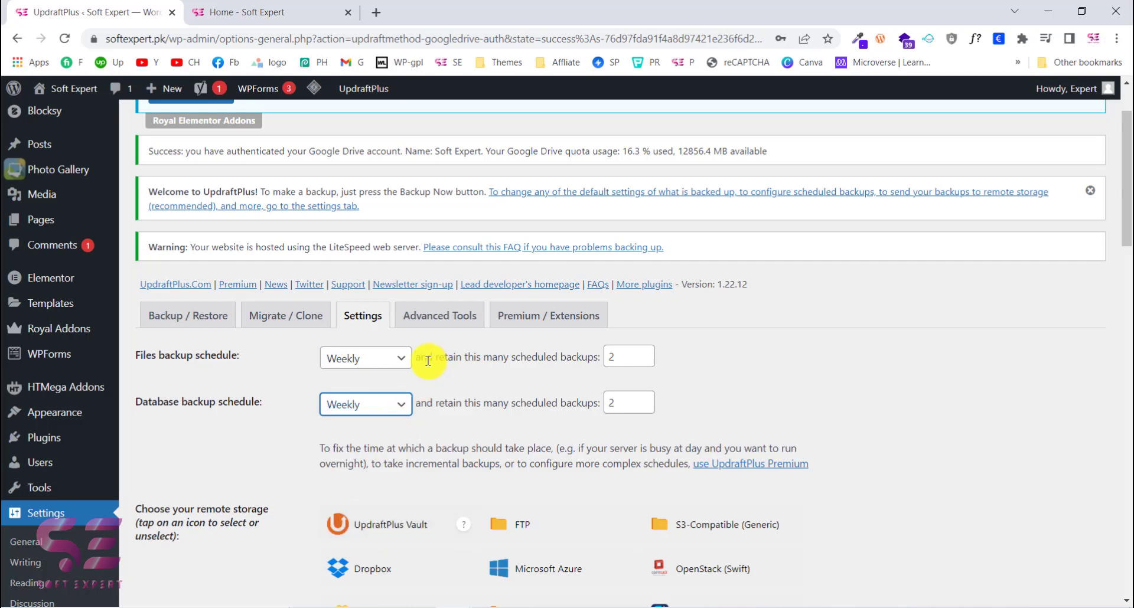
pyautogui.moveTo(428, 361); pyautogui.dragTo(555, 358)
pyautogui.click(555, 359)
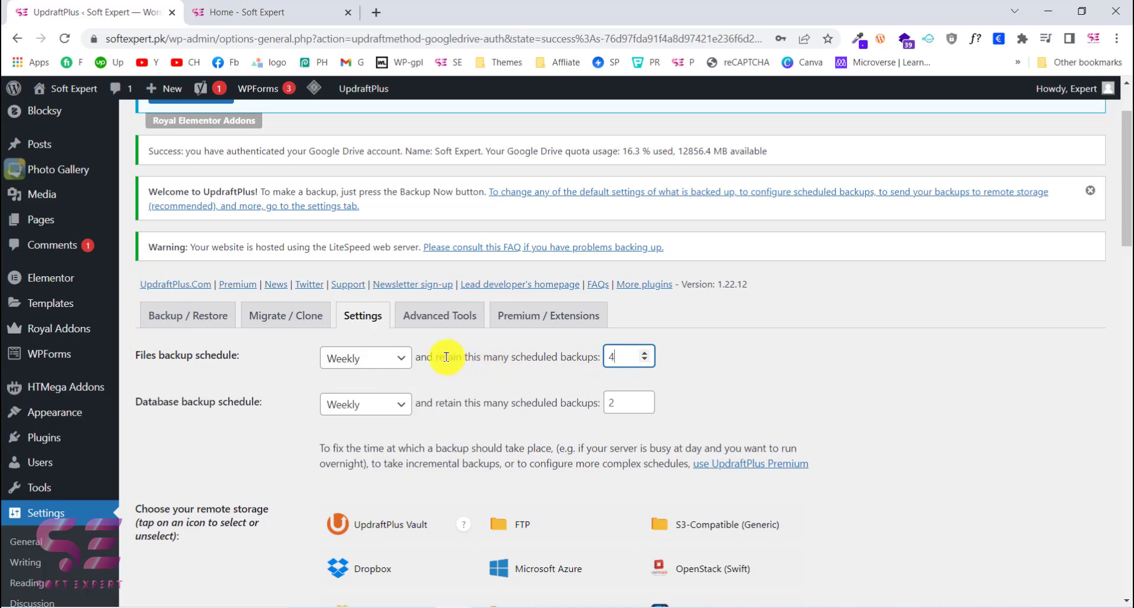
pyautogui.moveTo(443, 357); pyautogui.dragTo(614, 358)
pyautogui.click(590, 358)
# Review the file inclusion, exclusion and email report options, and save the changes to the UpdraftPlus settings
pyautogui.scroll(-5, 582, 413)
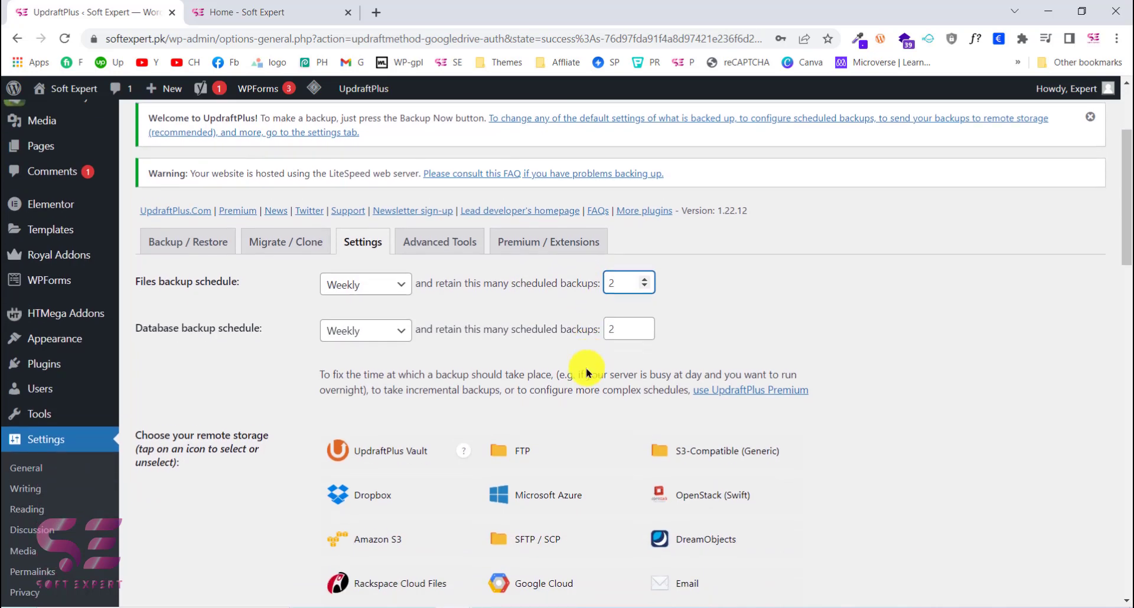
pyautogui.scroll(-5, 578, 478)
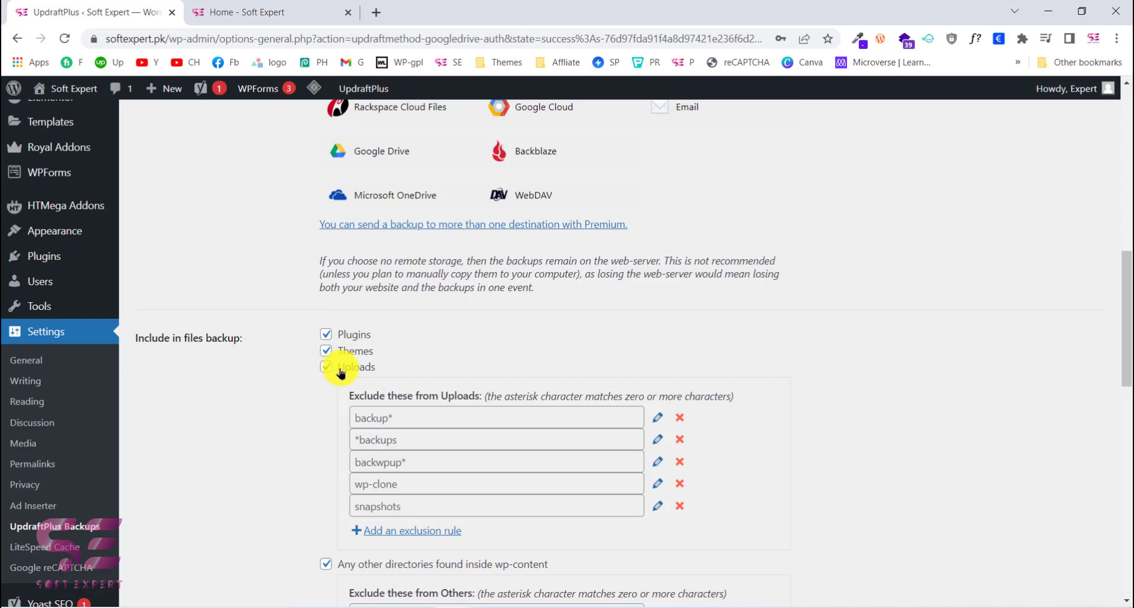
pyautogui.scroll(-4, 333, 427)
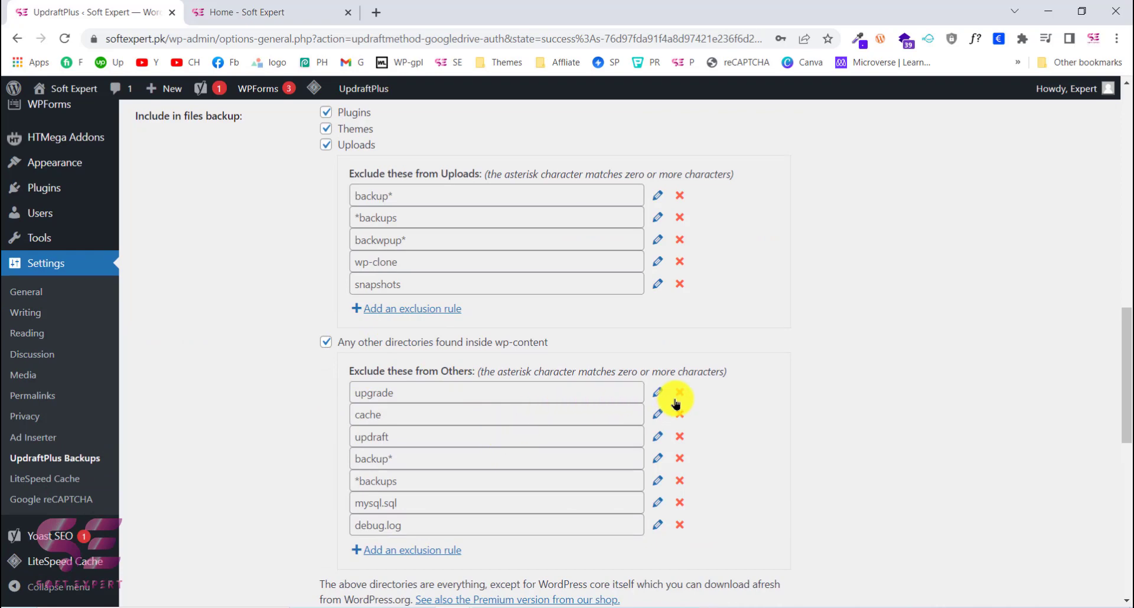
pyautogui.scroll(-6, 537, 463)
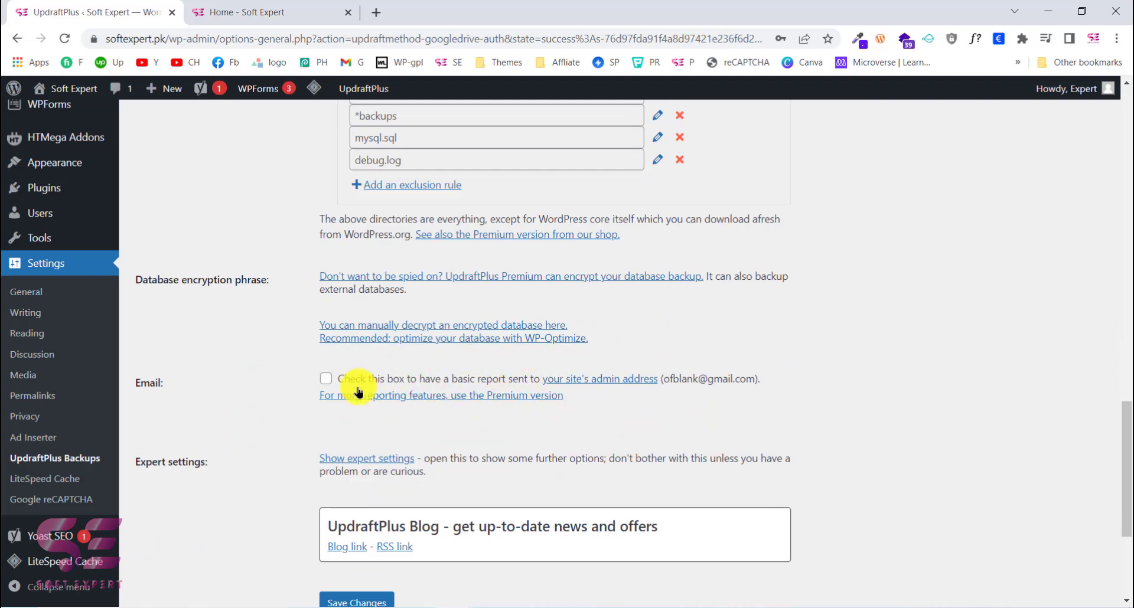
pyautogui.scroll(-3, 380, 421)
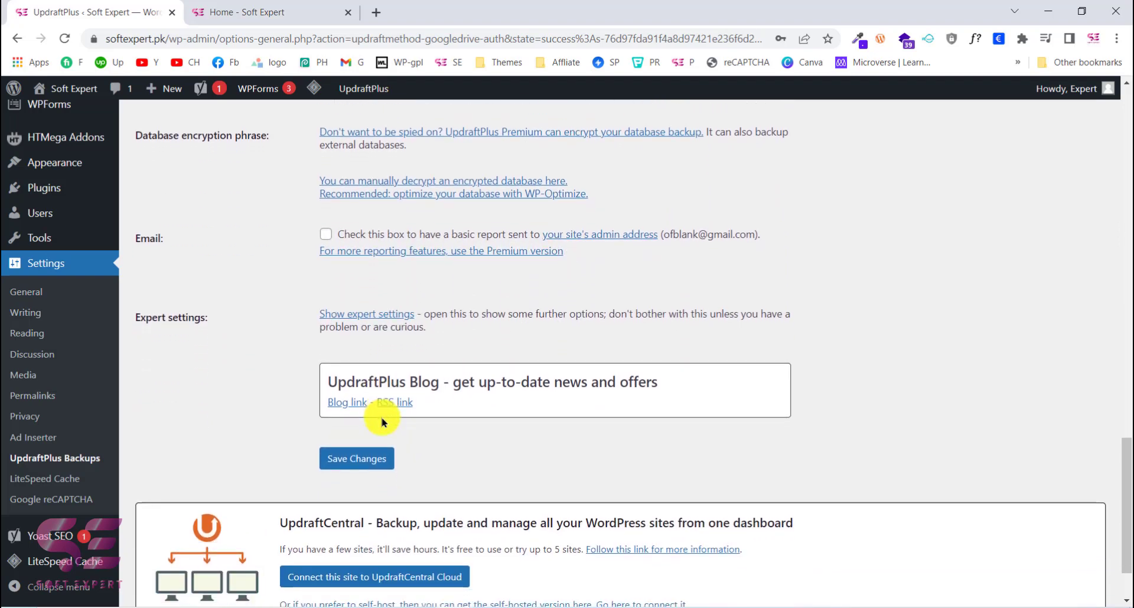
pyautogui.click(365, 461)
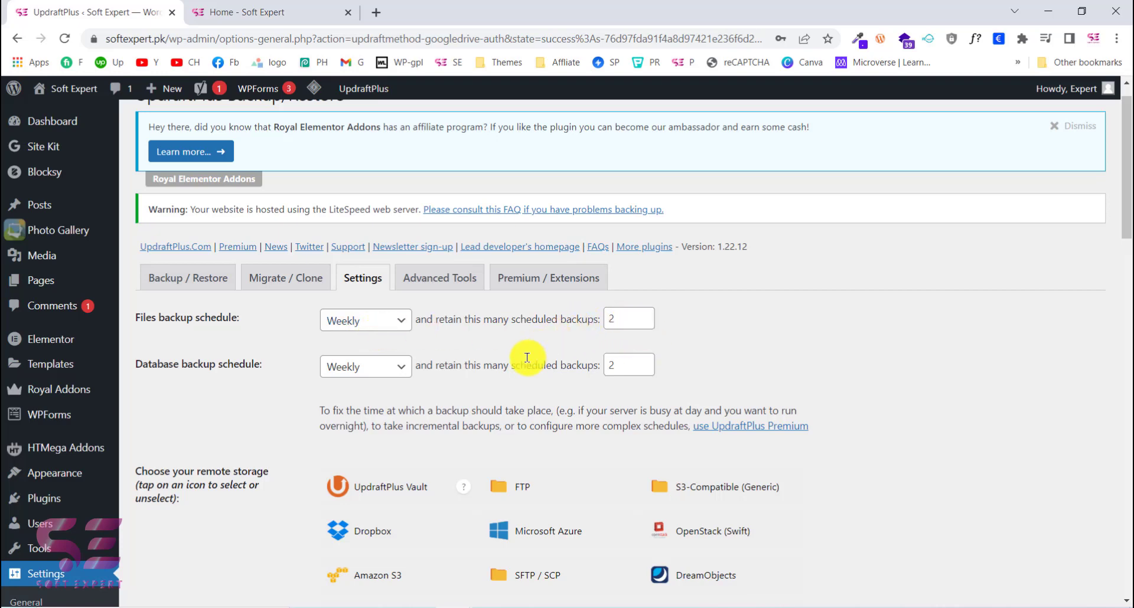
# Examine the site information under the advanced tools, the free and premium features comparison, and the migrate/clone options
pyautogui.click(437, 289)
pyautogui.scroll(-2, 490, 434)
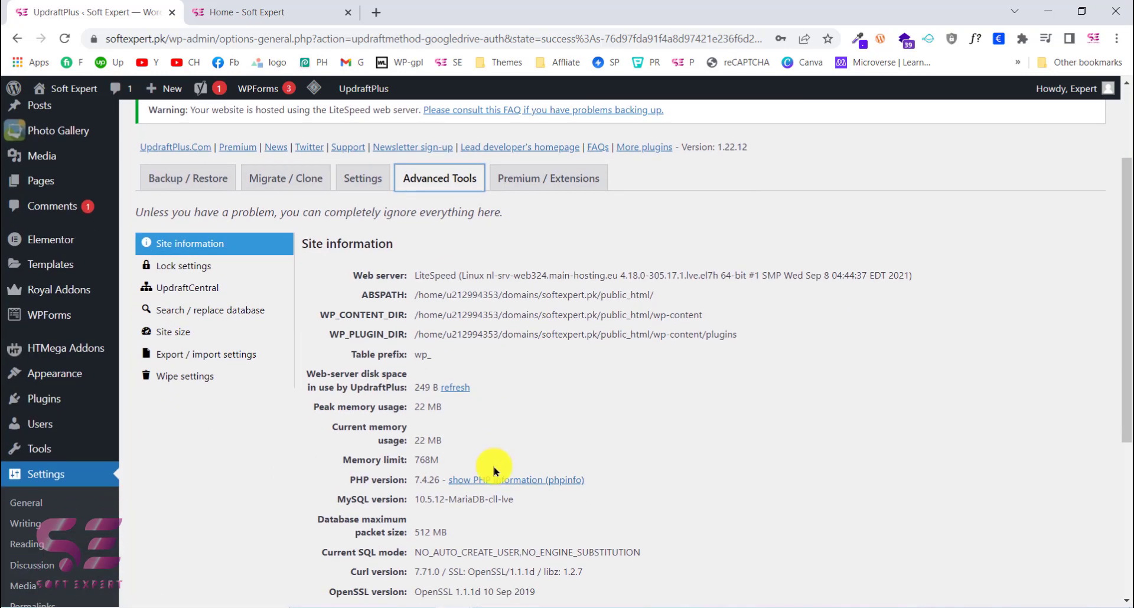
pyautogui.scroll(-2, 493, 471)
pyautogui.scroll(5, 498, 440)
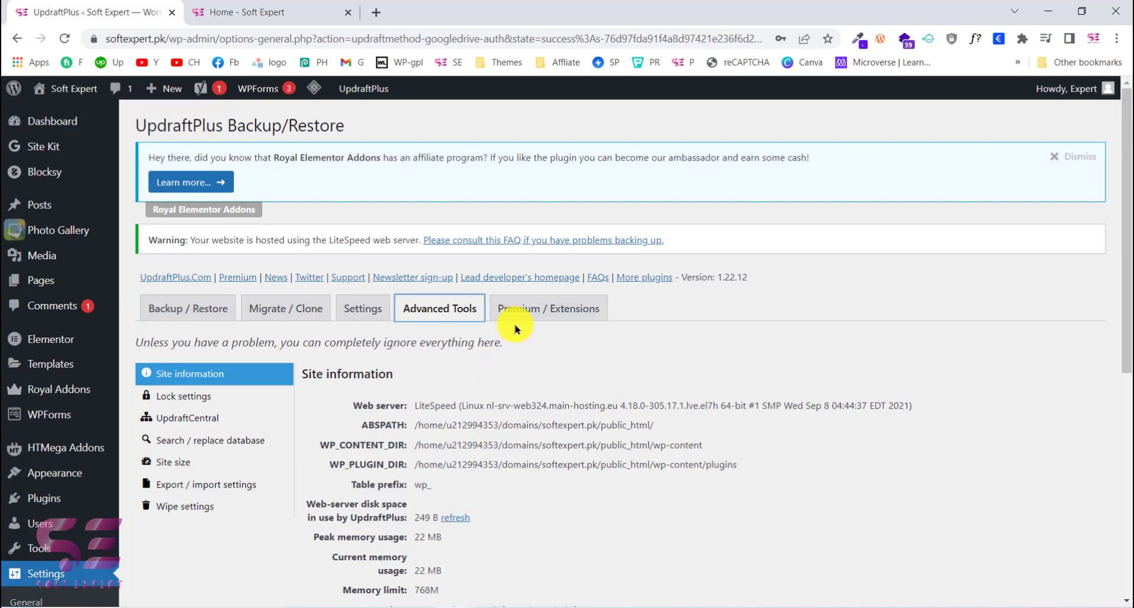
pyautogui.click(506, 309)
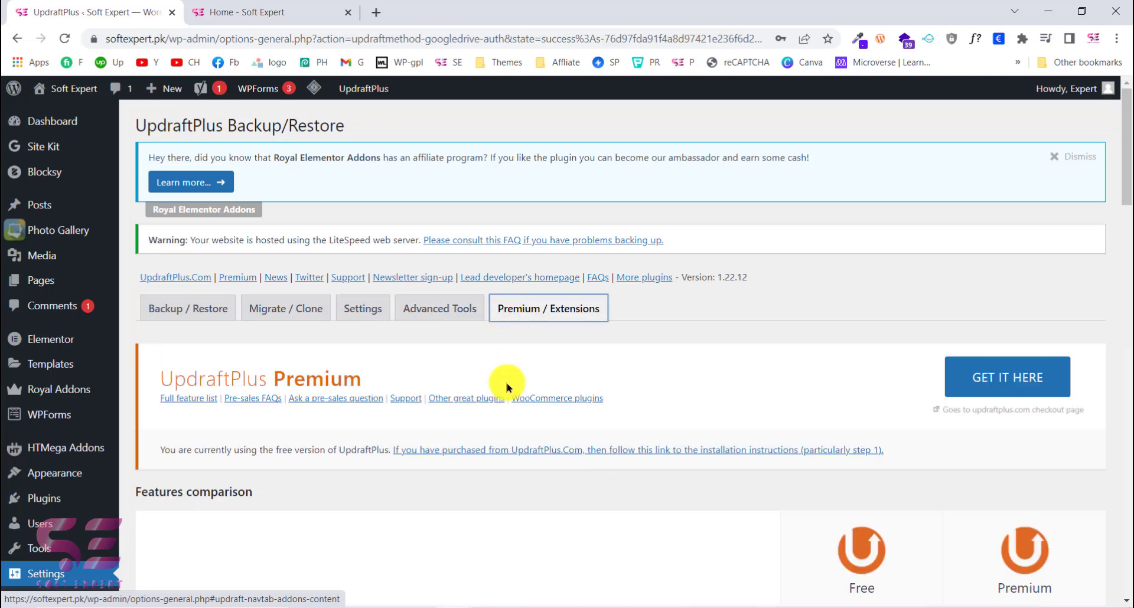
pyautogui.scroll(-3, 504, 413)
pyautogui.scroll(-10, 504, 422)
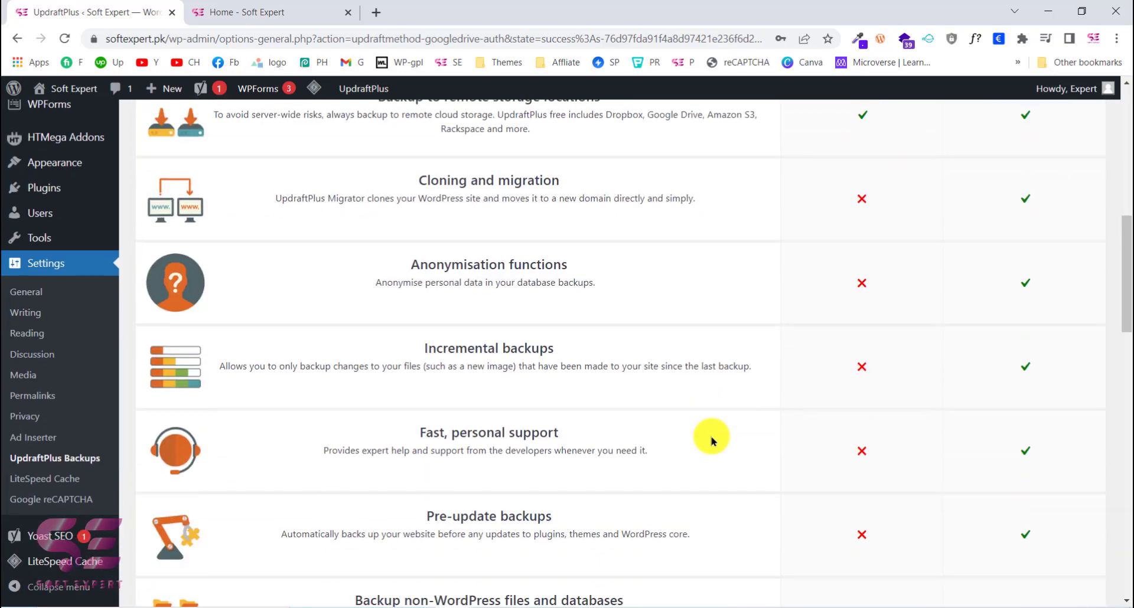
pyautogui.scroll(13, 711, 435)
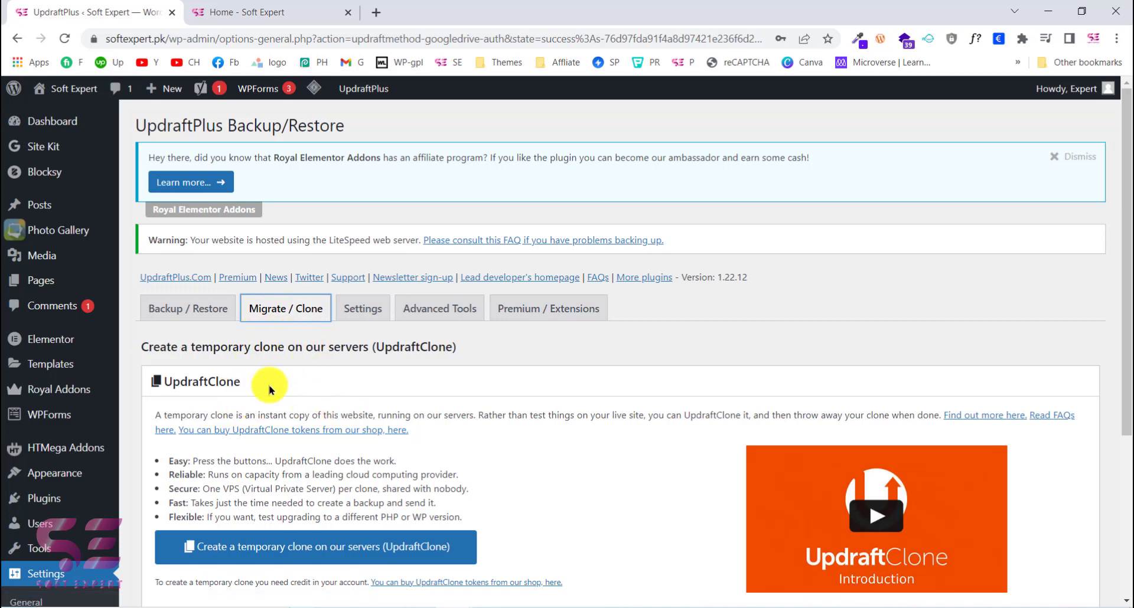
# Return to the backup and restore overview and examine the next scheduled backups and the existing backups list
pyautogui.click(202, 322)
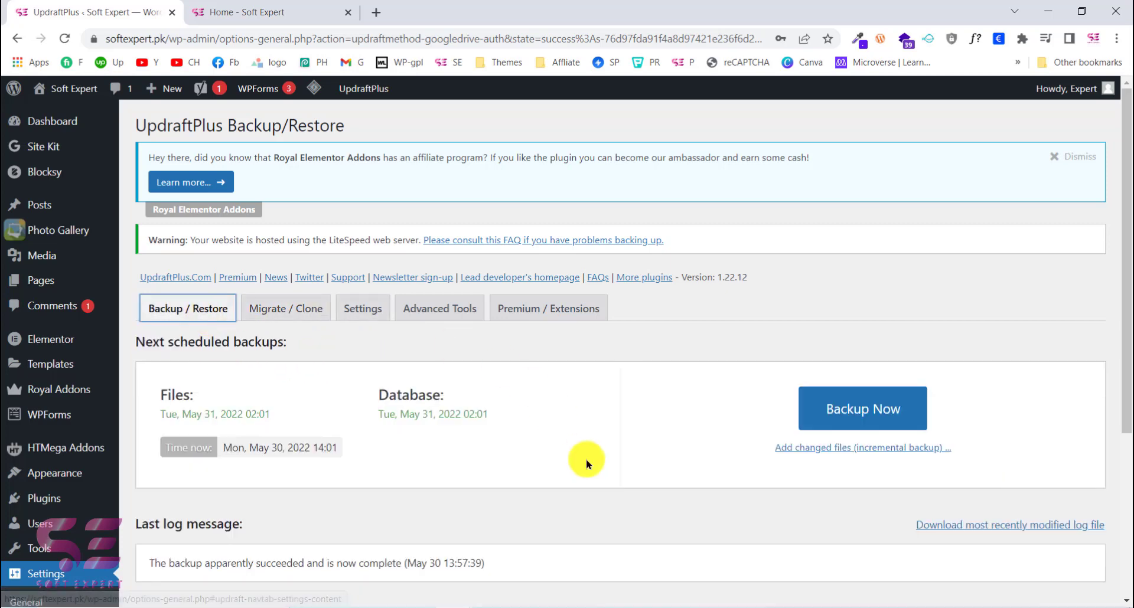
pyautogui.scroll(-4, 583, 461)
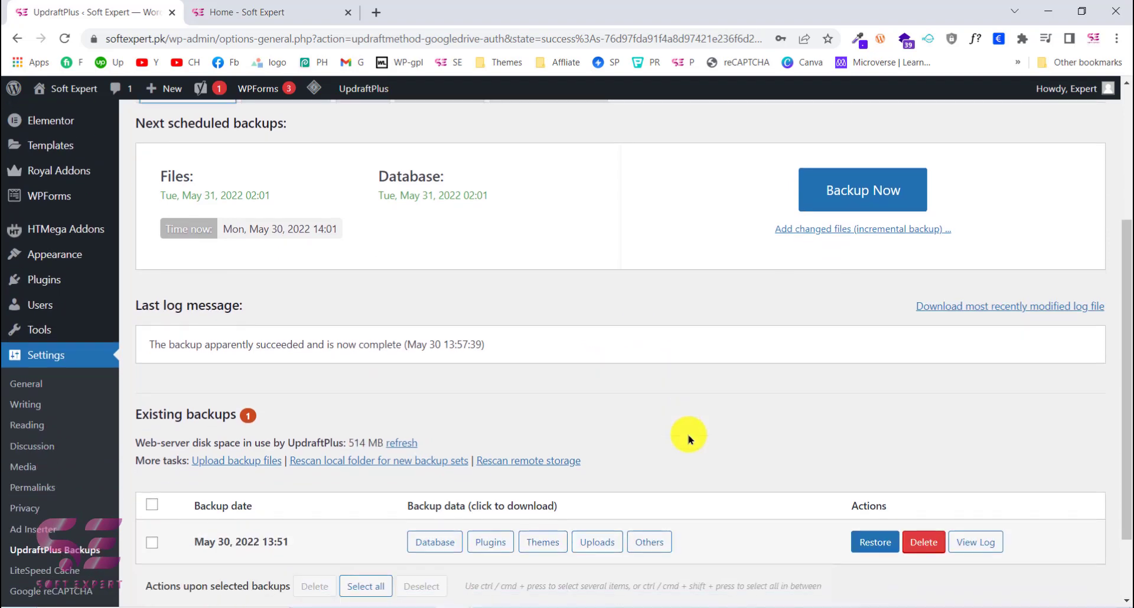